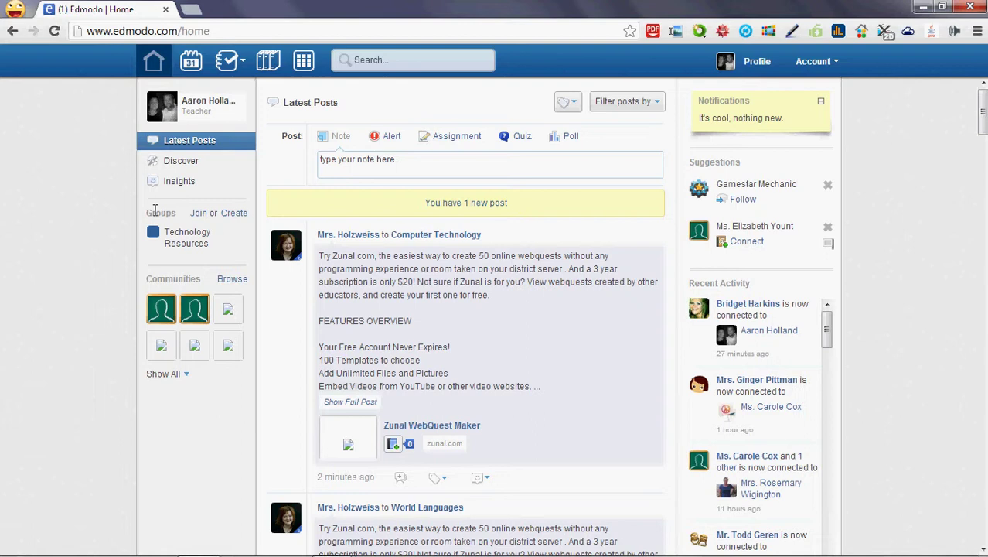
Open the Technology Resources group, check its group code options, then reload the group page
{"action": "left_click", "coordinate": [188, 238]}
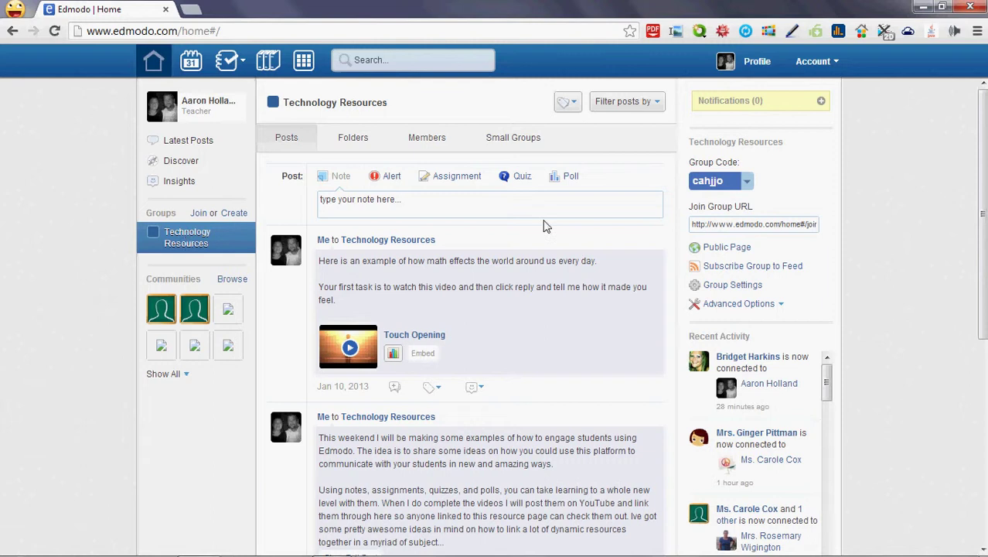
{"action": "left_click", "coordinate": [747, 181]}
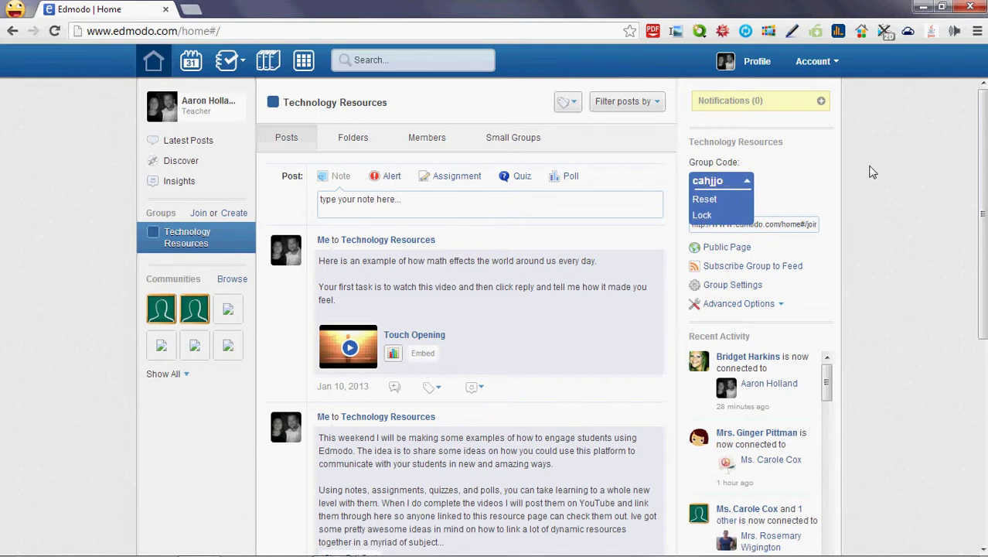
{"action": "left_click", "coordinate": [179, 238]}
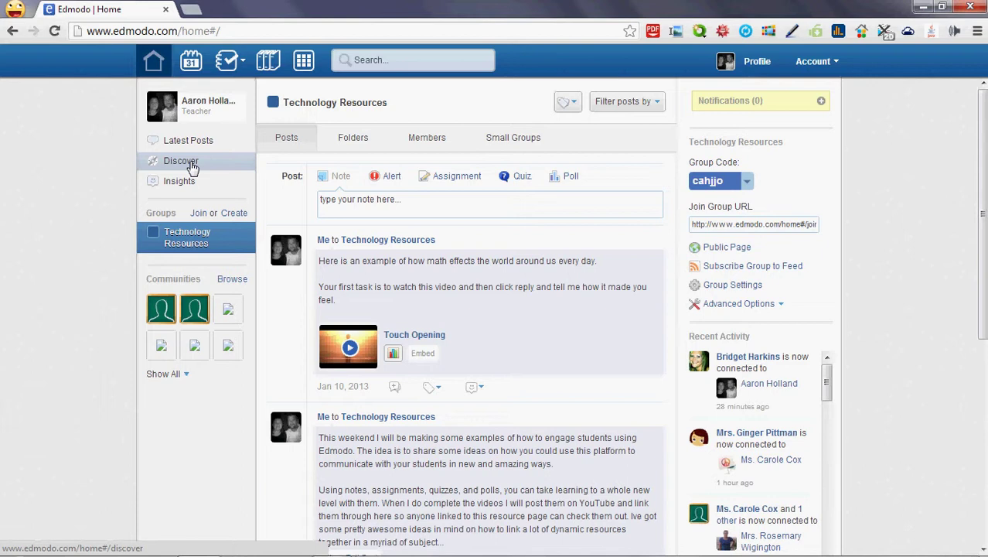
Browse the Discover page's suggested Science resources, like the Quizlet set and NPR article, then return to the top
{"action": "left_click", "coordinate": [192, 168]}
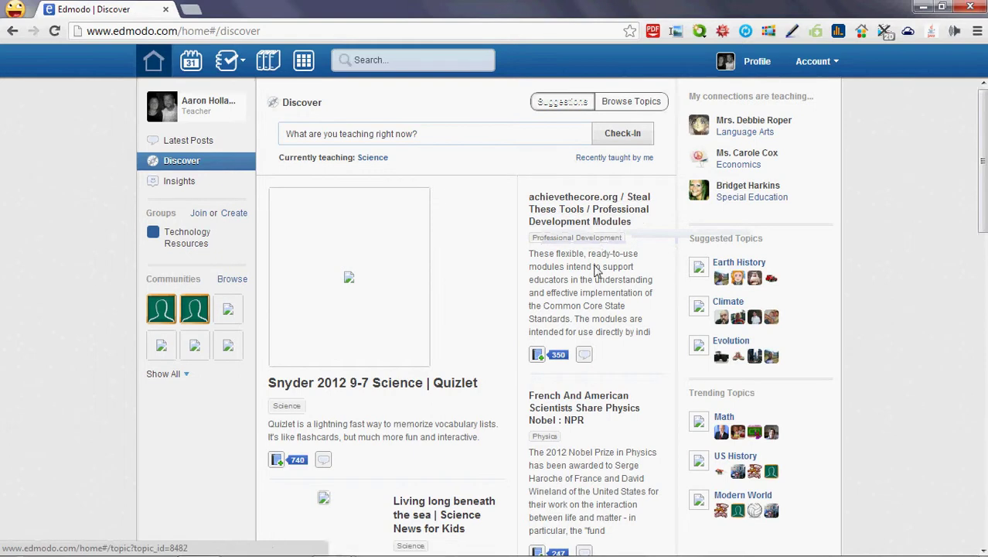
{"action": "scroll", "coordinate": [576, 384], "scroll_direction": "down", "scroll_amount": 2}
{"action": "scroll", "coordinate": [572, 386], "scroll_direction": "down", "scroll_amount": 2}
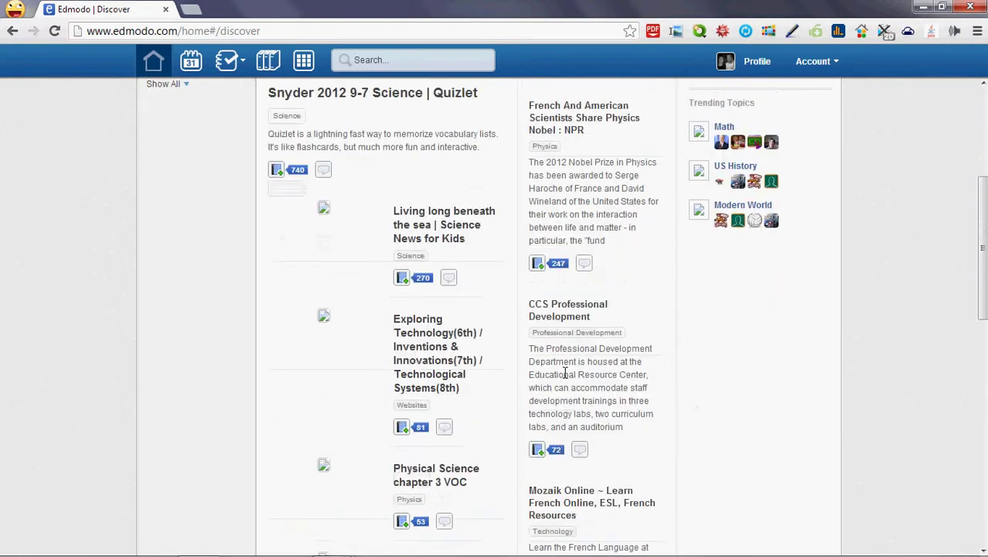
{"action": "scroll", "coordinate": [562, 371], "scroll_direction": "up", "scroll_amount": 4}
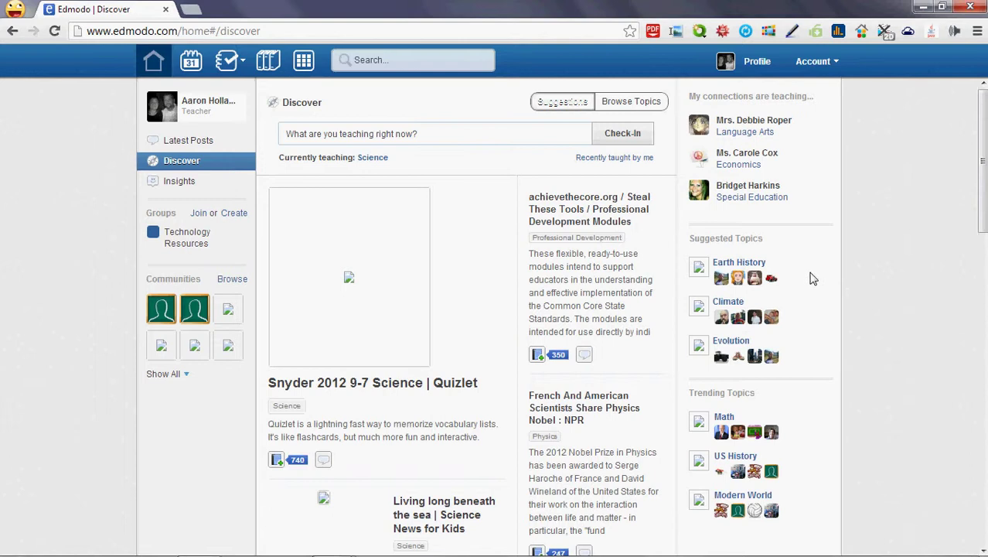
{"action": "scroll", "coordinate": [812, 278], "scroll_direction": "down", "scroll_amount": 3}
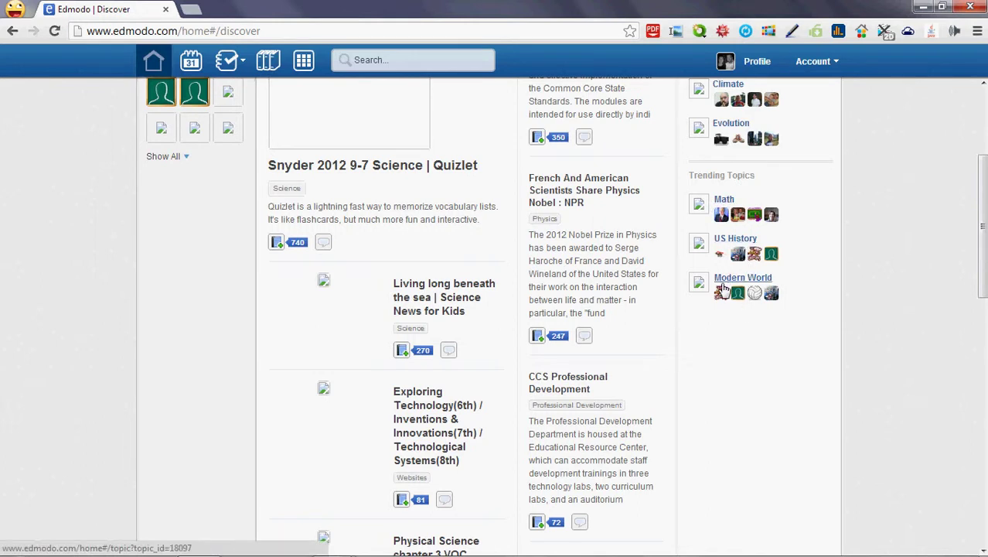
{"action": "scroll", "coordinate": [598, 273], "scroll_direction": "down", "scroll_amount": 3}
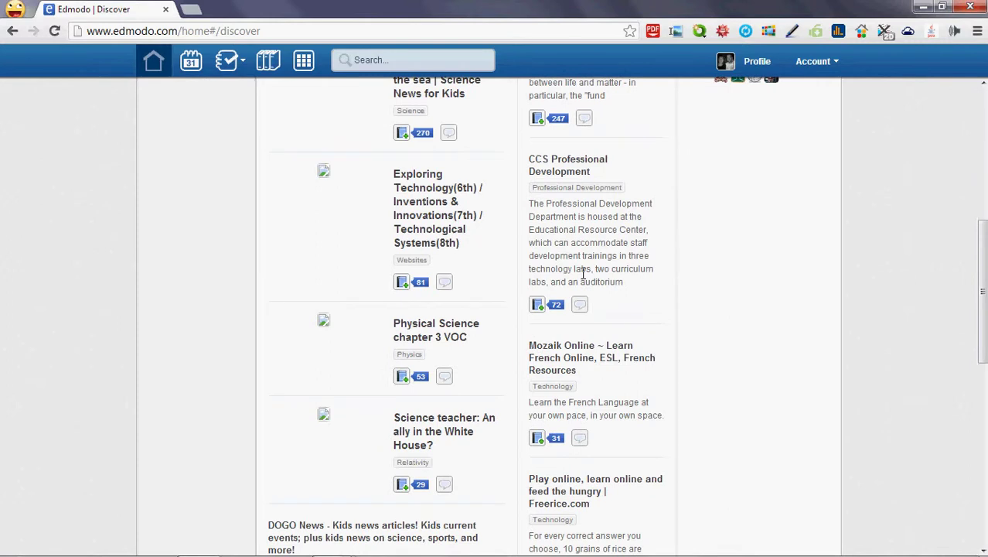
{"action": "scroll", "coordinate": [583, 274], "scroll_direction": "down", "scroll_amount": 7}
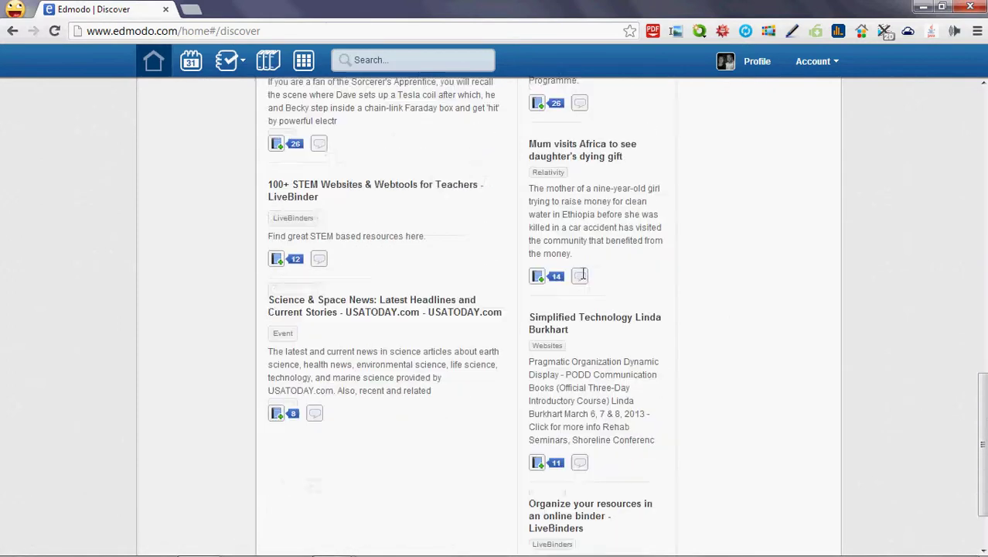
{"action": "scroll", "coordinate": [583, 275], "scroll_direction": "down", "scroll_amount": 2}
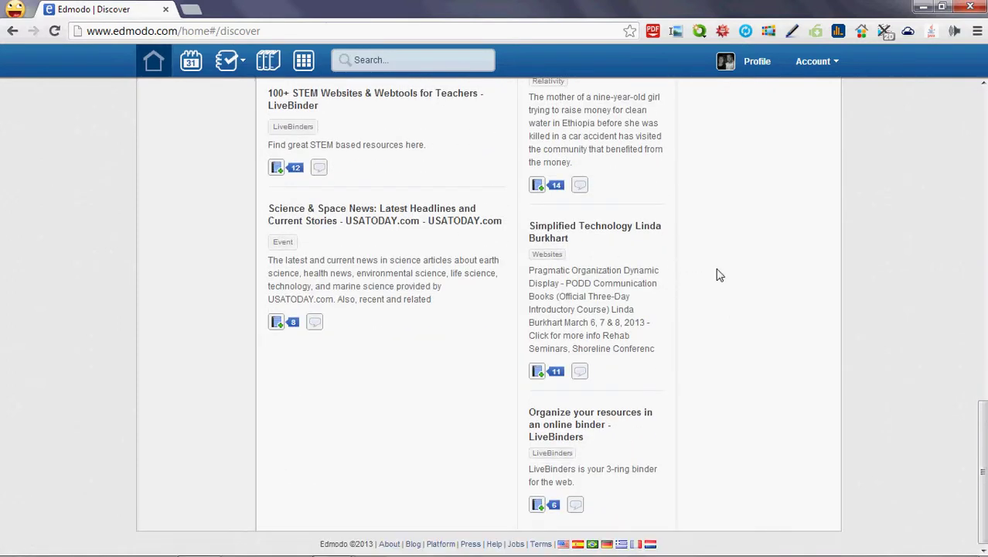
{"action": "scroll", "coordinate": [657, 308], "scroll_direction": "up", "scroll_amount": 8}
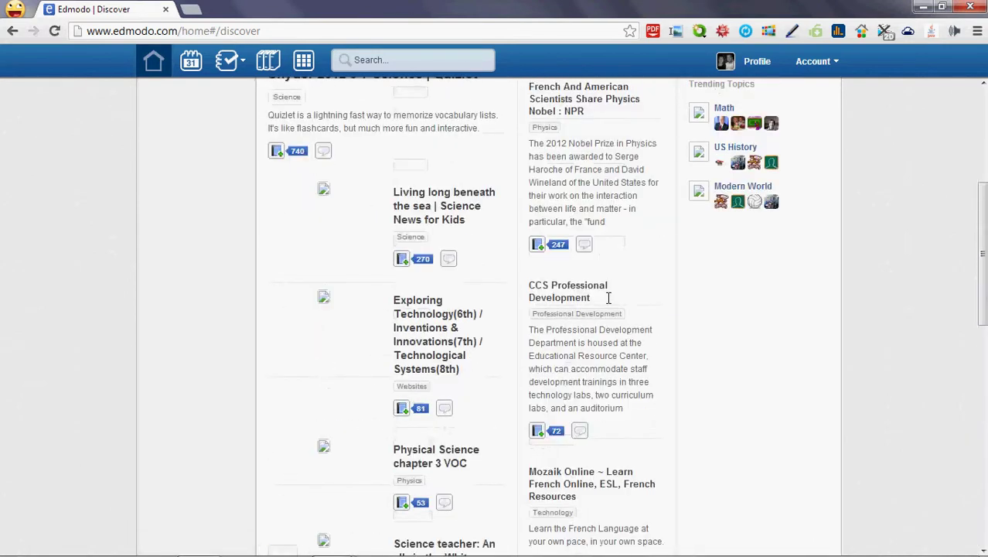
{"action": "scroll", "coordinate": [608, 297], "scroll_direction": "up", "scroll_amount": 2}
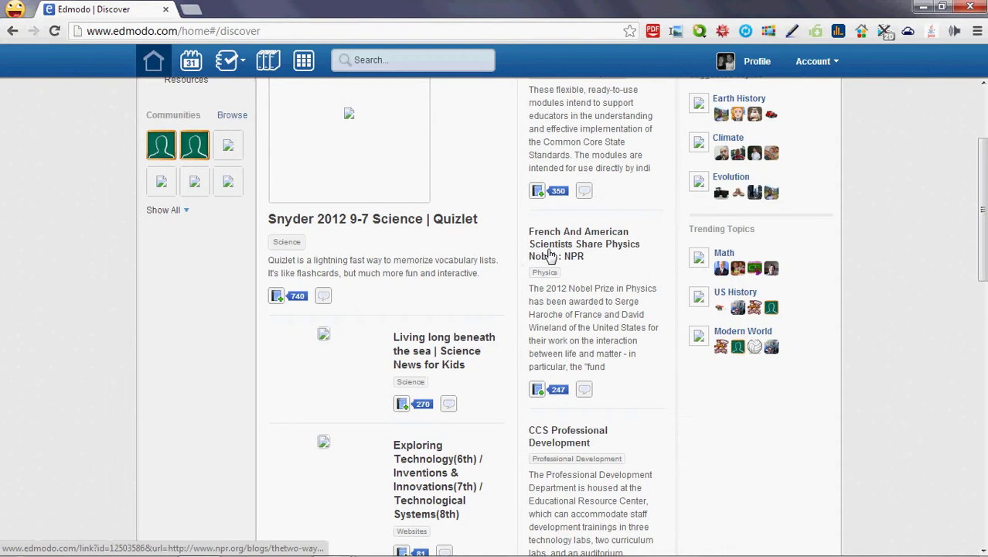
{"action": "scroll", "coordinate": [541, 259], "scroll_direction": "up", "scroll_amount": 2}
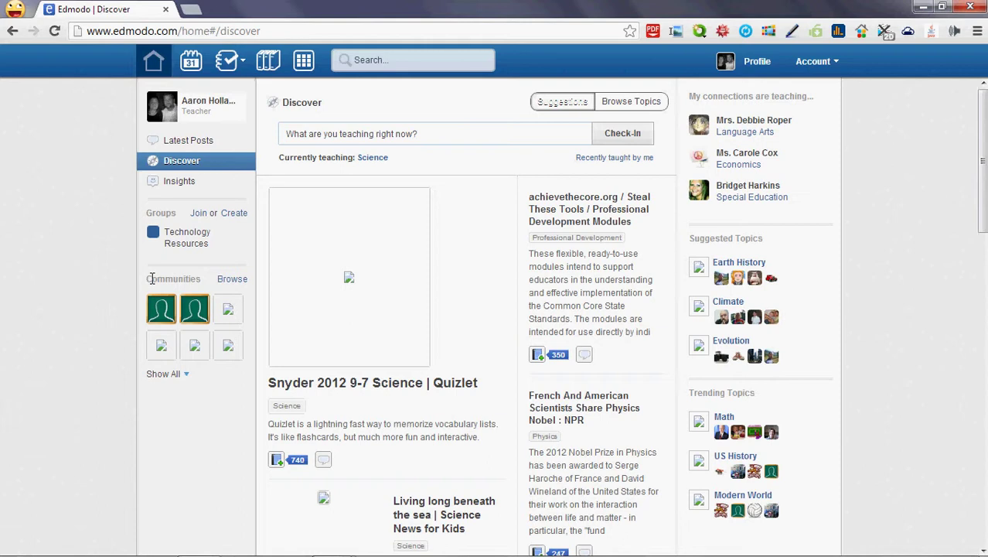
Browse the Communities directory, scrolling the publisher list from 3rd World Farmer Team to zondle and back
{"action": "left_click", "coordinate": [233, 282]}
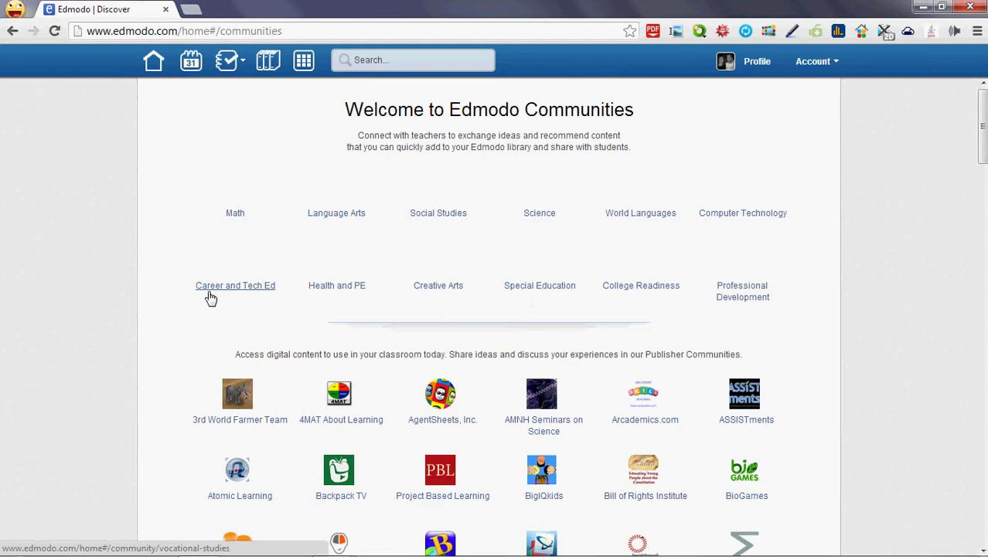
{"action": "scroll", "coordinate": [886, 261], "scroll_direction": "down", "scroll_amount": 5}
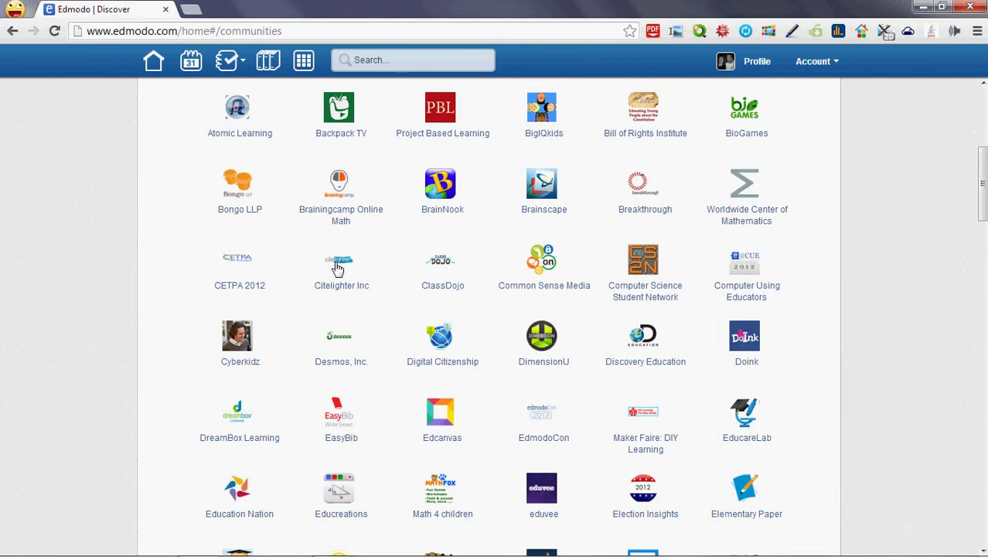
{"action": "scroll", "coordinate": [819, 379], "scroll_direction": "down", "scroll_amount": 4}
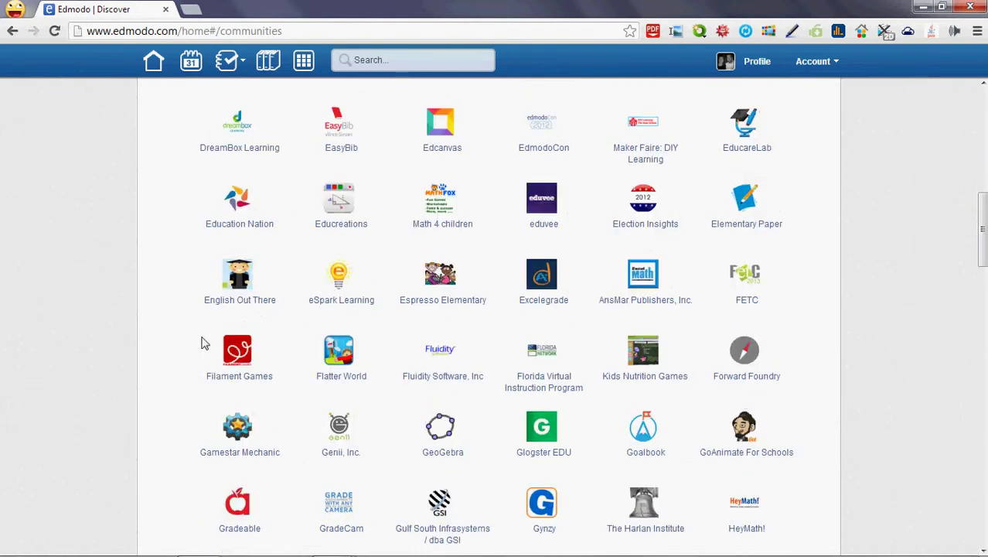
{"action": "scroll", "coordinate": [408, 382], "scroll_direction": "down", "scroll_amount": 4}
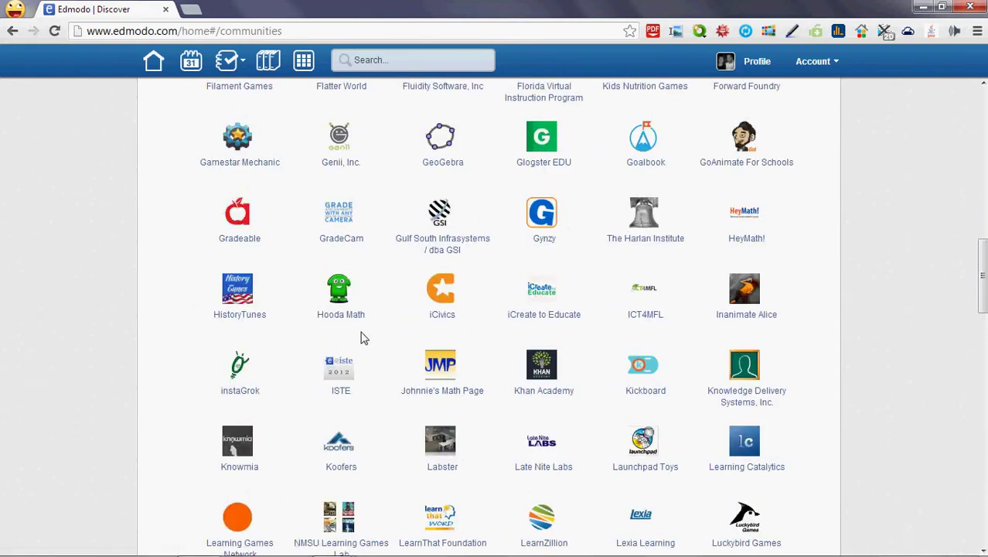
{"action": "scroll", "coordinate": [363, 338], "scroll_direction": "down", "scroll_amount": 4}
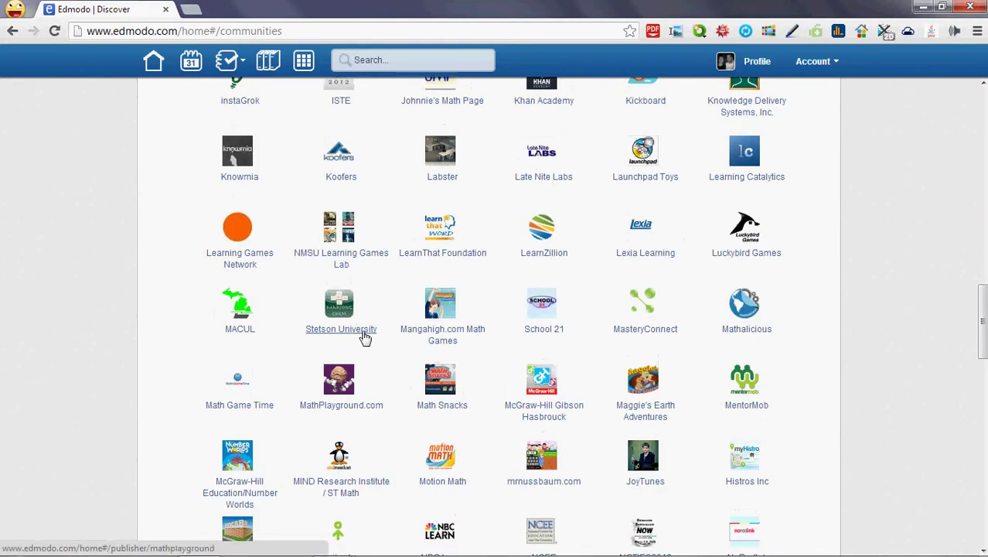
{"action": "scroll", "coordinate": [363, 338], "scroll_direction": "down", "scroll_amount": 3}
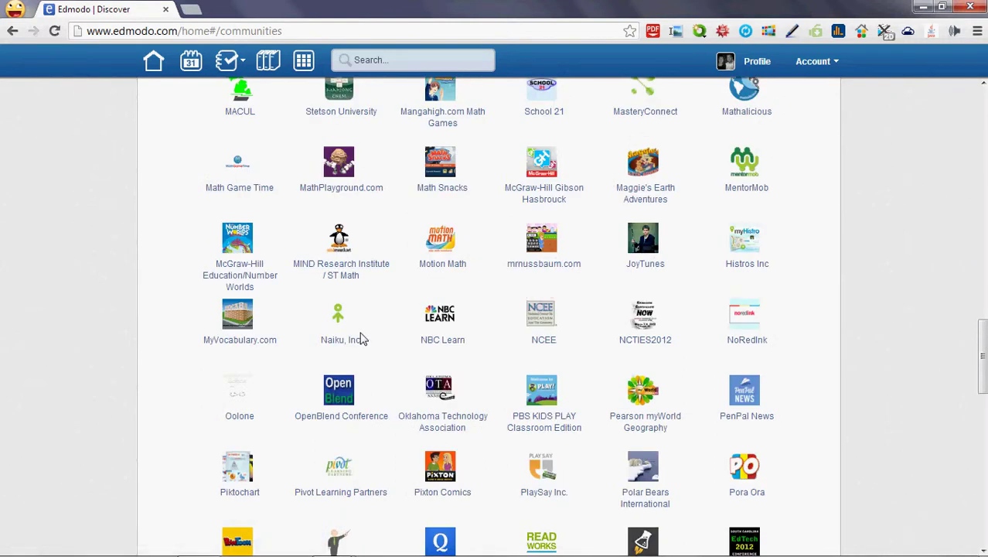
{"action": "scroll", "coordinate": [364, 338], "scroll_direction": "down", "scroll_amount": 3}
{"action": "scroll", "coordinate": [362, 338], "scroll_direction": "down", "scroll_amount": 2}
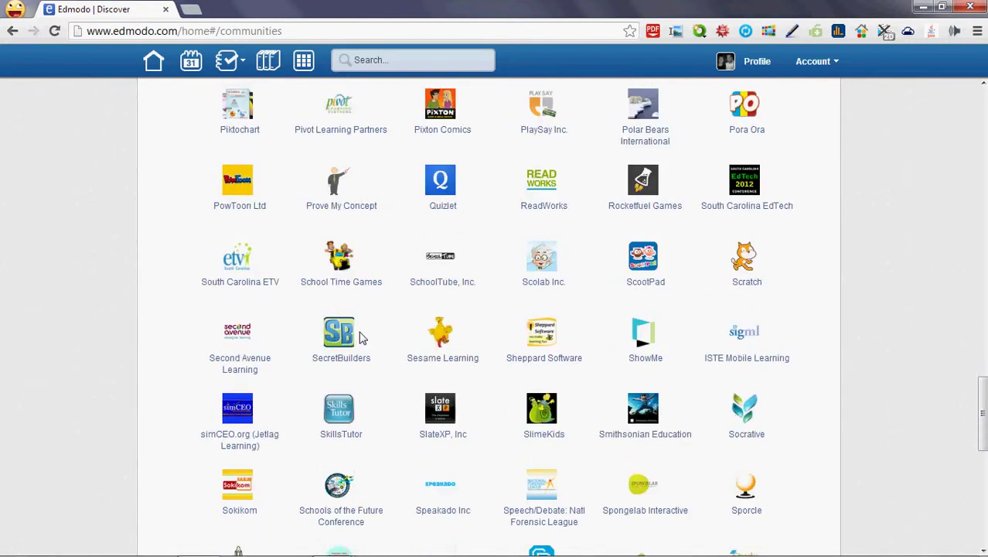
{"action": "scroll", "coordinate": [360, 338], "scroll_direction": "down", "scroll_amount": 3}
{"action": "scroll", "coordinate": [362, 337], "scroll_direction": "down", "scroll_amount": 3}
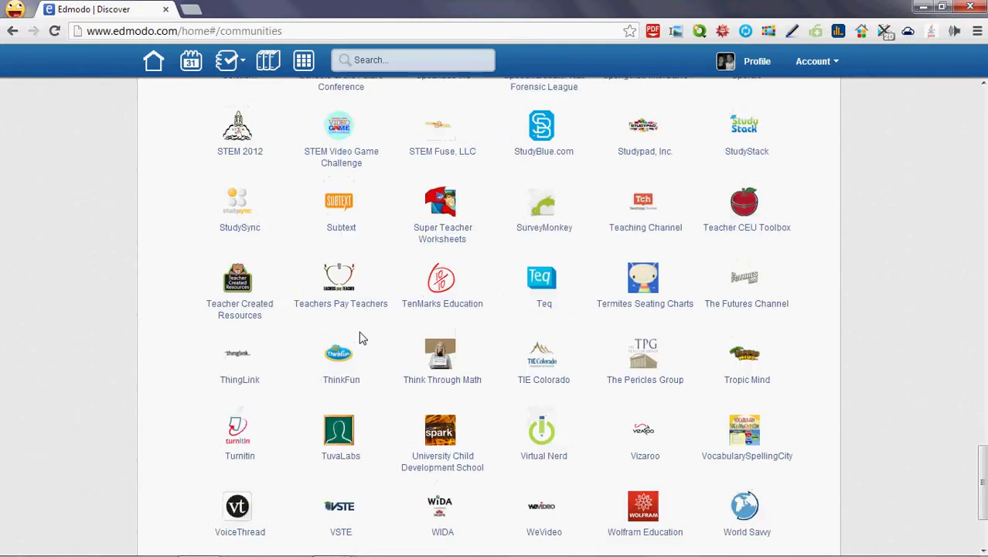
{"action": "scroll", "coordinate": [360, 337], "scroll_direction": "down", "scroll_amount": 3}
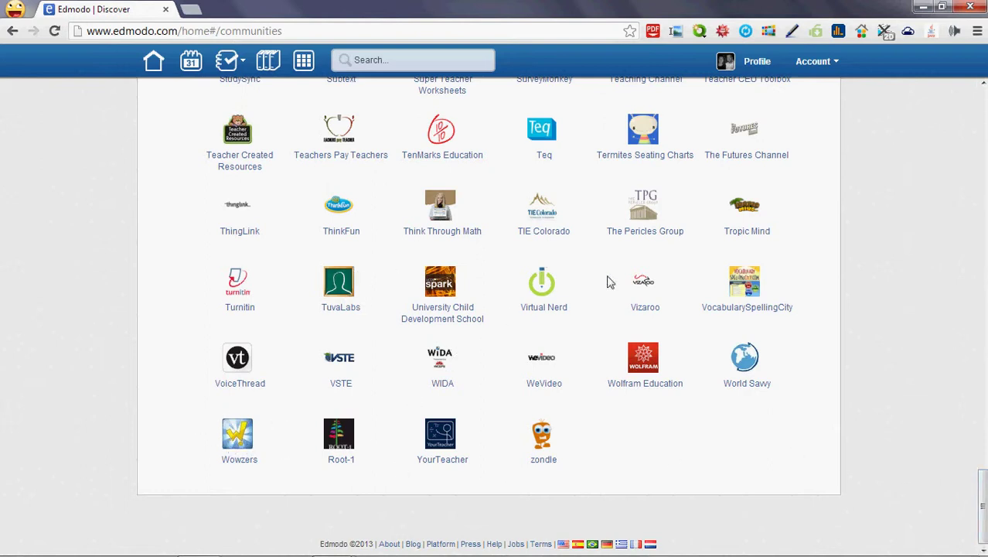
{"action": "left_click_drag", "start_coordinate": [982, 506], "coordinate": [963, 177]}
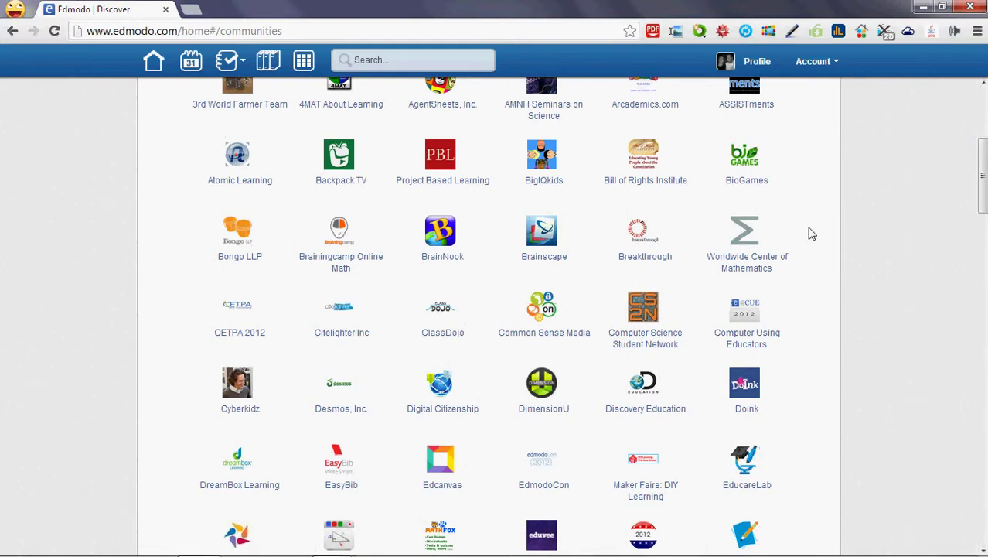
In the Worldwide Center of Mathematics community, copy The Flipped Classroom video's URL
{"action": "left_click", "coordinate": [749, 265]}
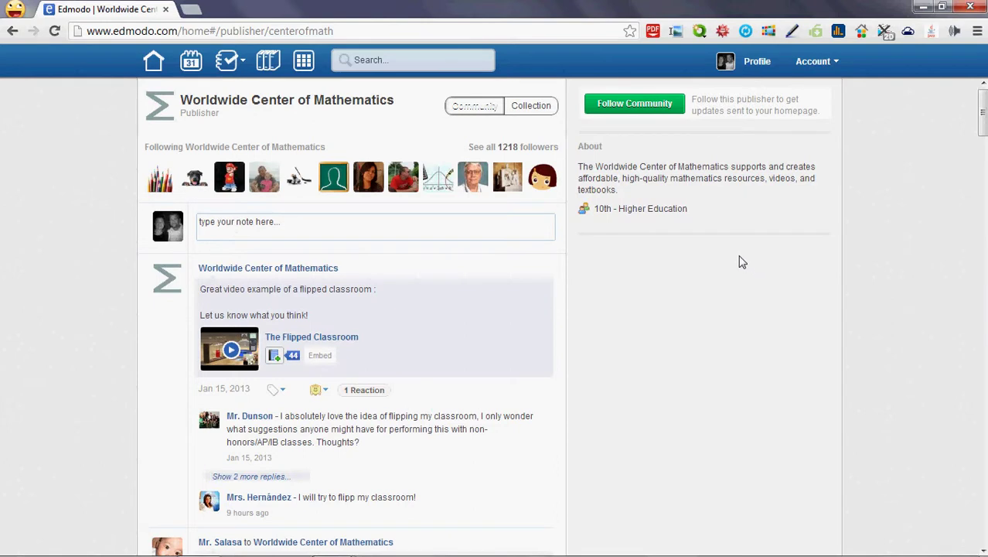
{"action": "scroll", "coordinate": [197, 290], "scroll_direction": "down", "scroll_amount": 2}
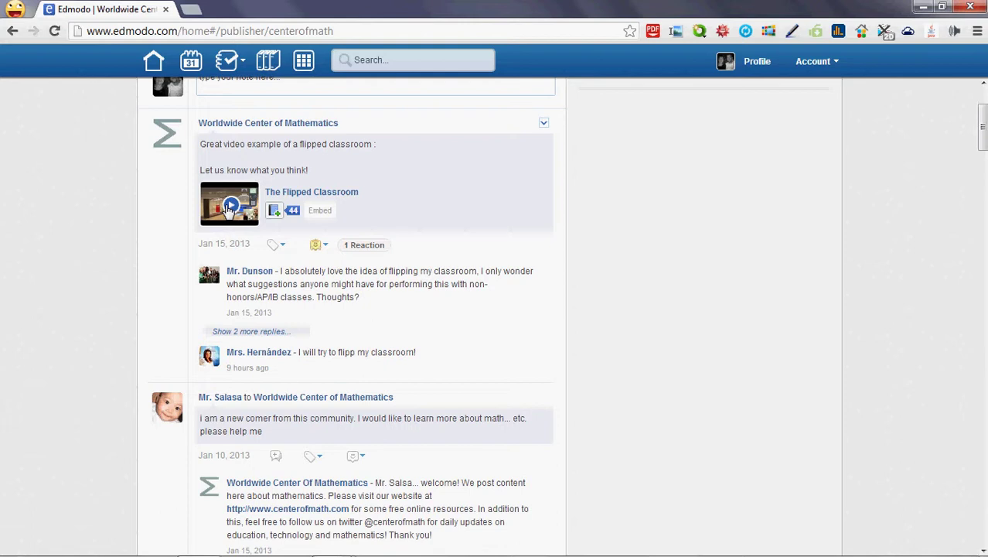
{"action": "right_click", "coordinate": [228, 210]}
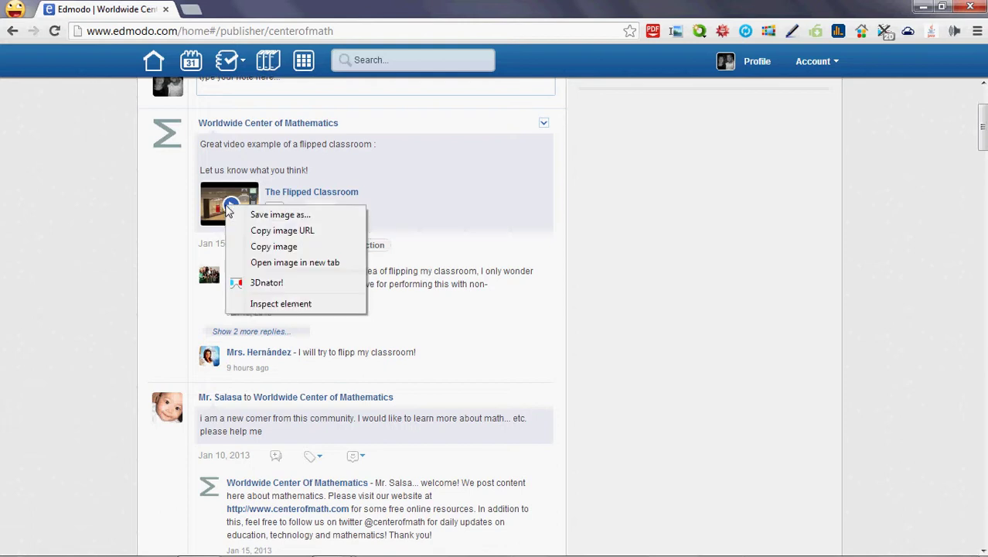
{"action": "left_click", "coordinate": [231, 206]}
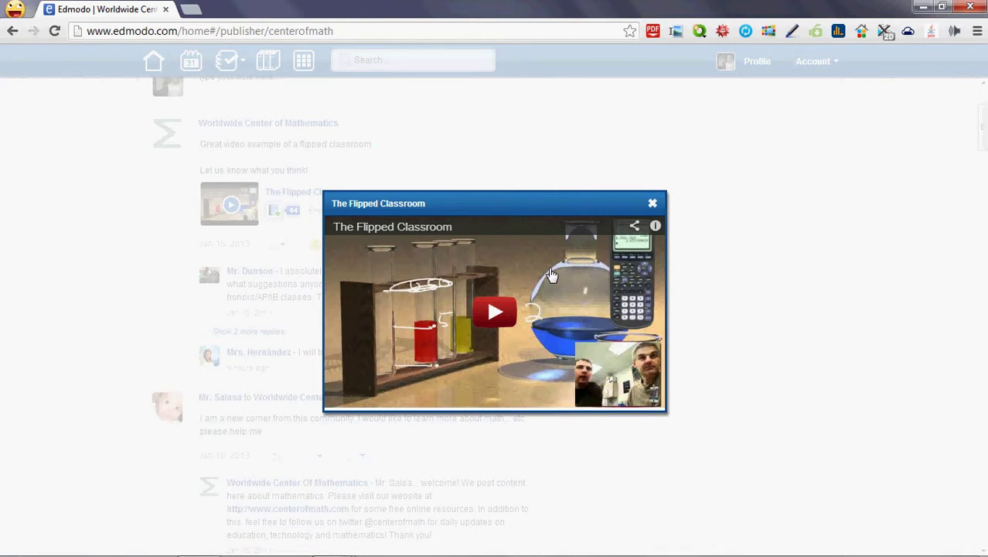
{"action": "right_click", "coordinate": [550, 270]}
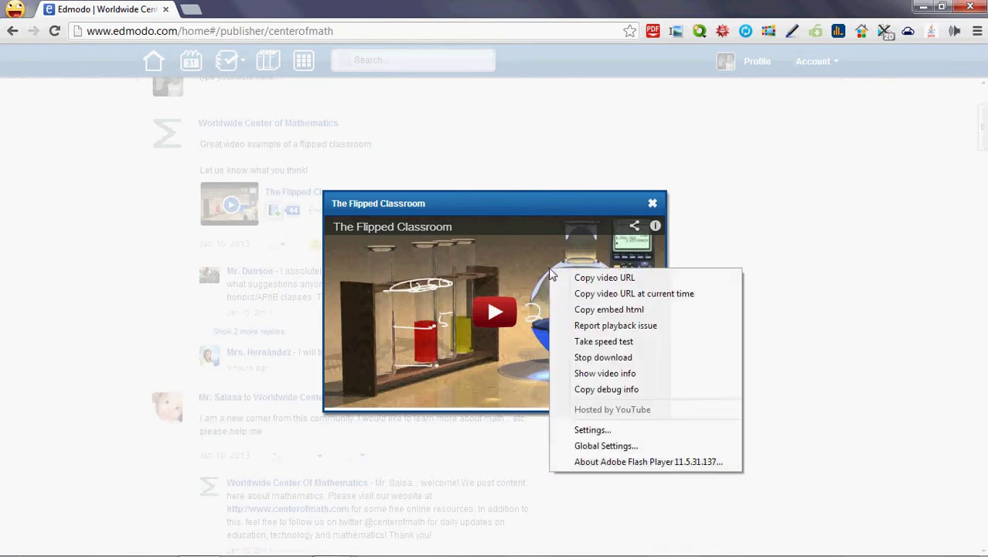
{"action": "left_click", "coordinate": [610, 282]}
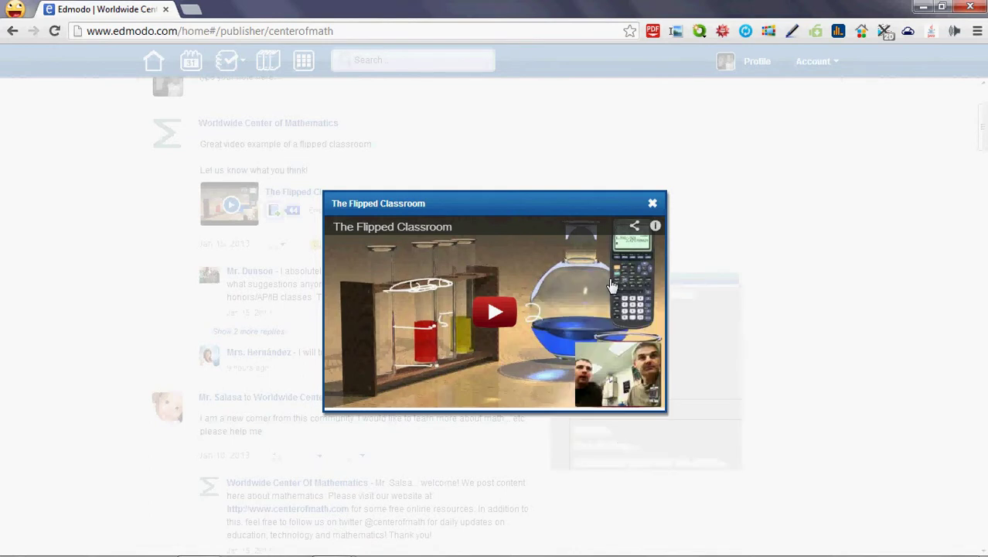
Close the video and follow the Worldwide Center of Mathematics community
{"action": "left_click", "coordinate": [654, 202]}
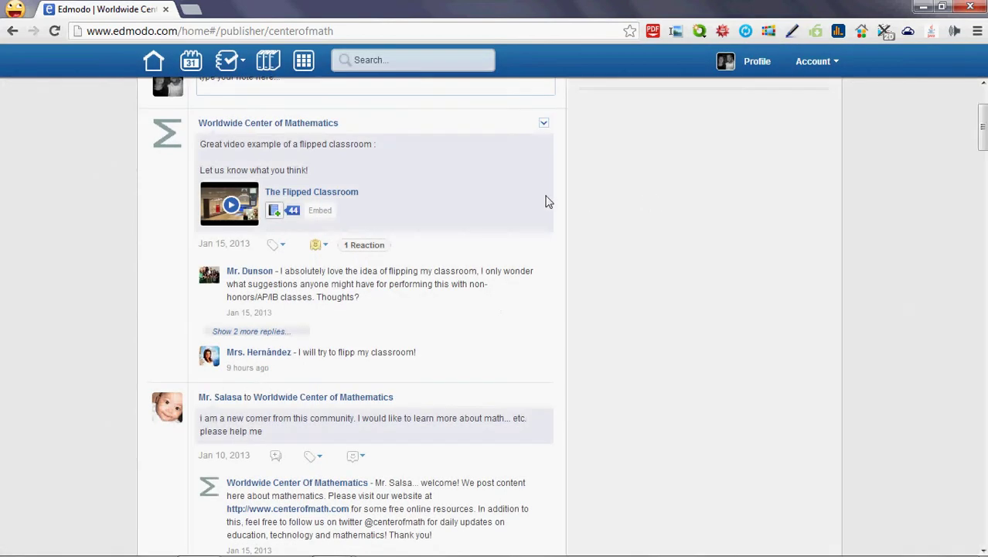
{"action": "scroll", "coordinate": [546, 200], "scroll_direction": "up", "scroll_amount": 2}
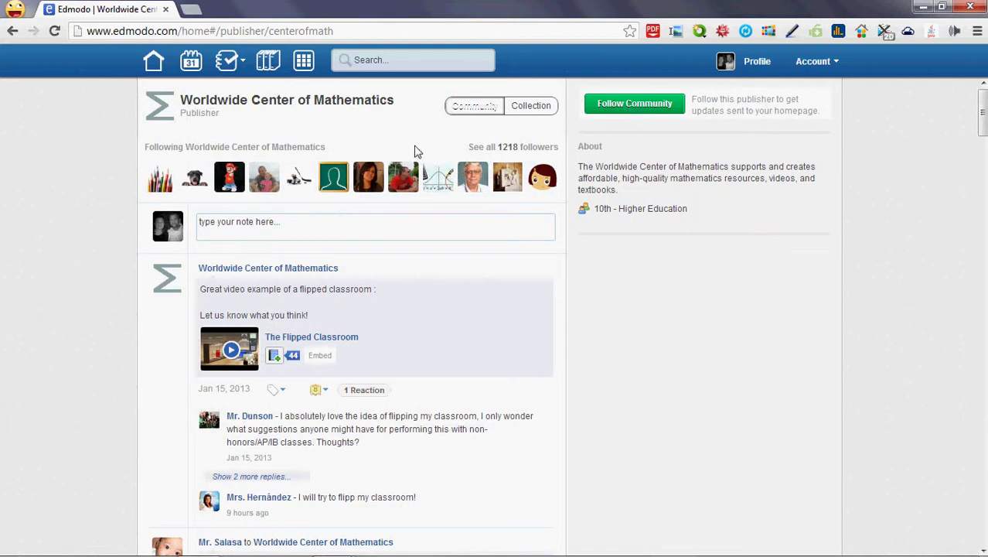
{"action": "left_click", "coordinate": [646, 105]}
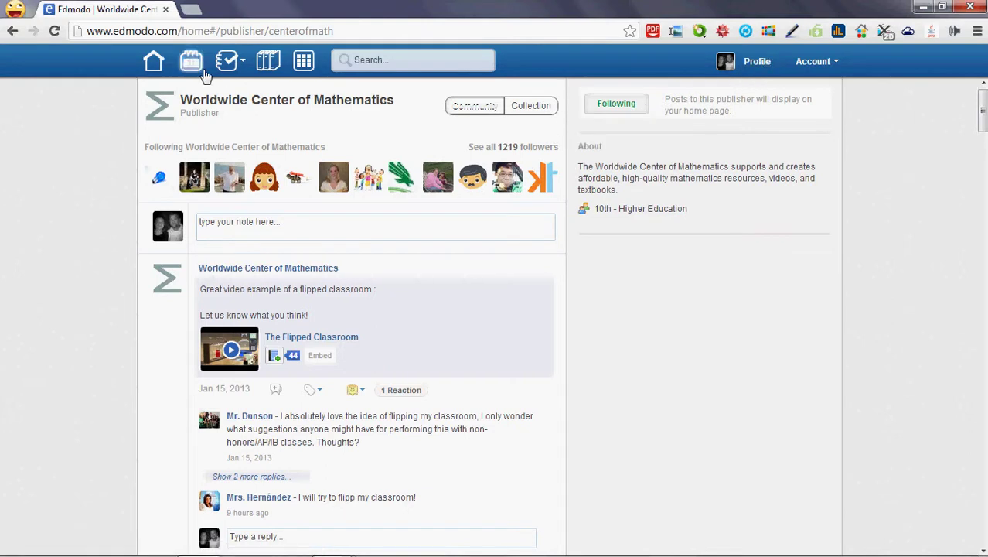
Go to the Technology Resources group and start a note reading 'Cool math video I just found...'
{"action": "left_click", "coordinate": [157, 63]}
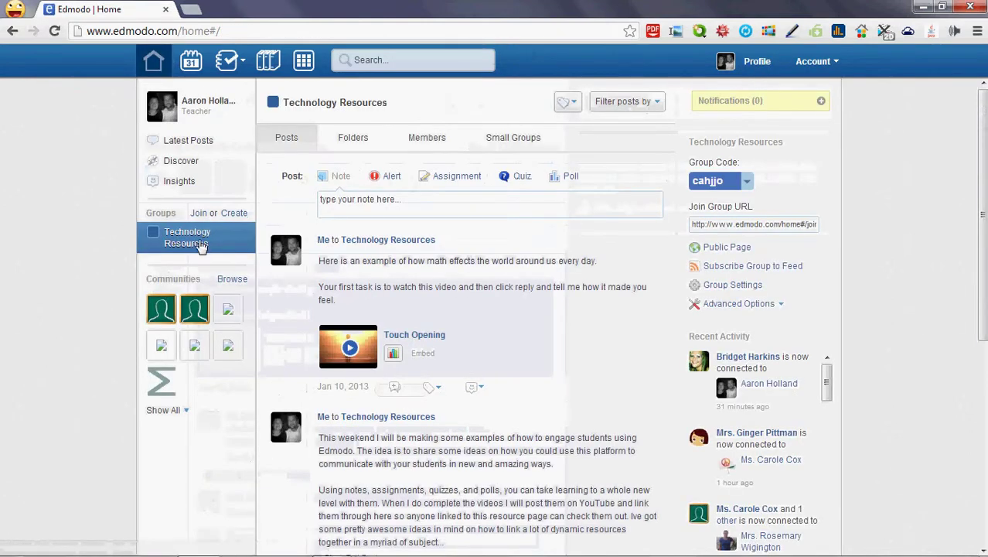
{"action": "left_click", "coordinate": [200, 241]}
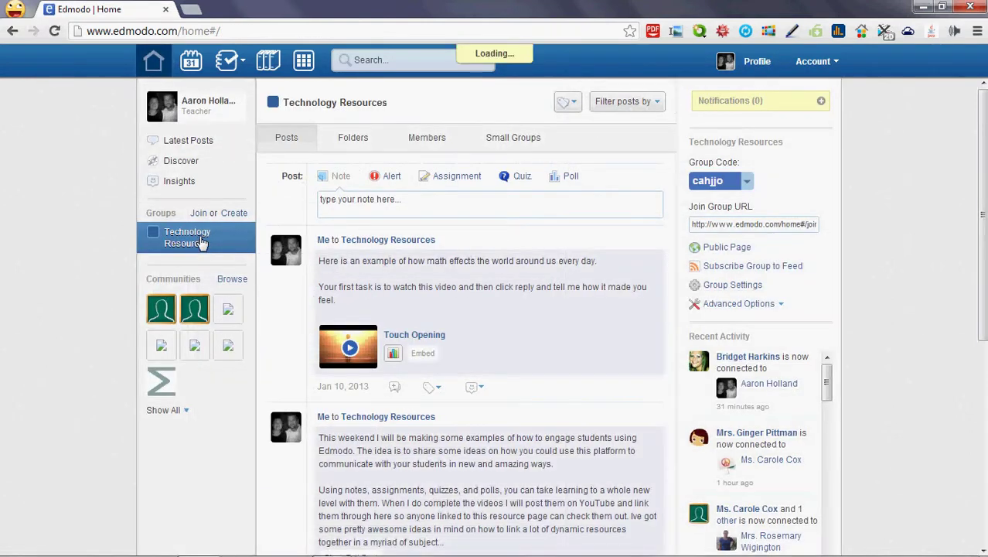
{"action": "left_click", "coordinate": [384, 208]}
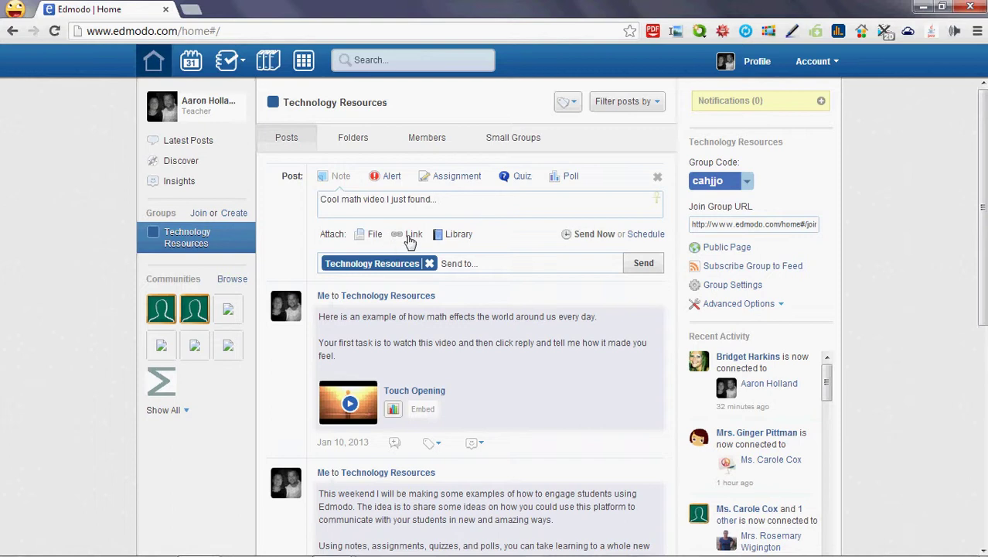
Attach the pasted Flipped Classroom video link to the note and send it
{"action": "left_click", "coordinate": [407, 235]}
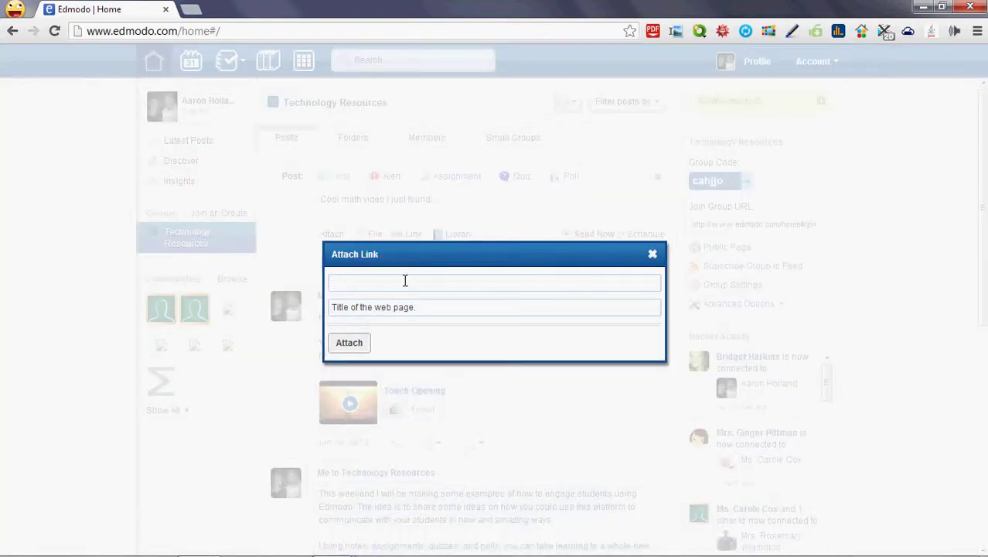
{"action": "key", "text": "ctrl+v"}
{"action": "left_click", "coordinate": [454, 315]}
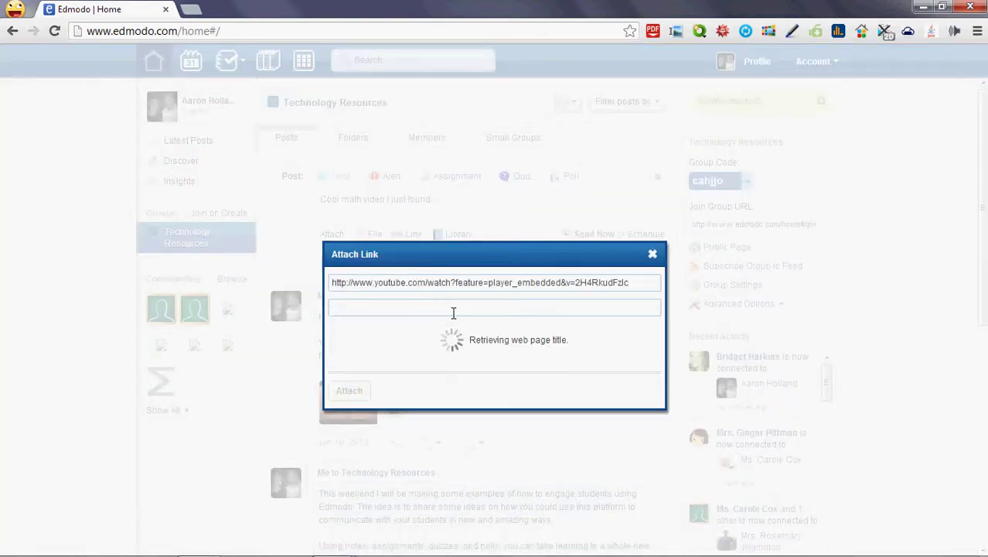
{"action": "left_click", "coordinate": [349, 343]}
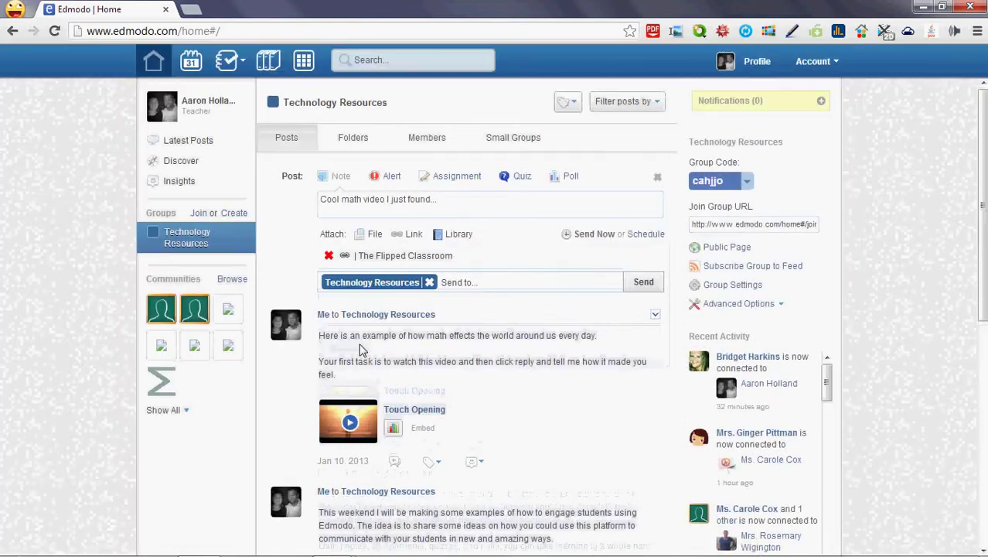
{"action": "left_click", "coordinate": [631, 283]}
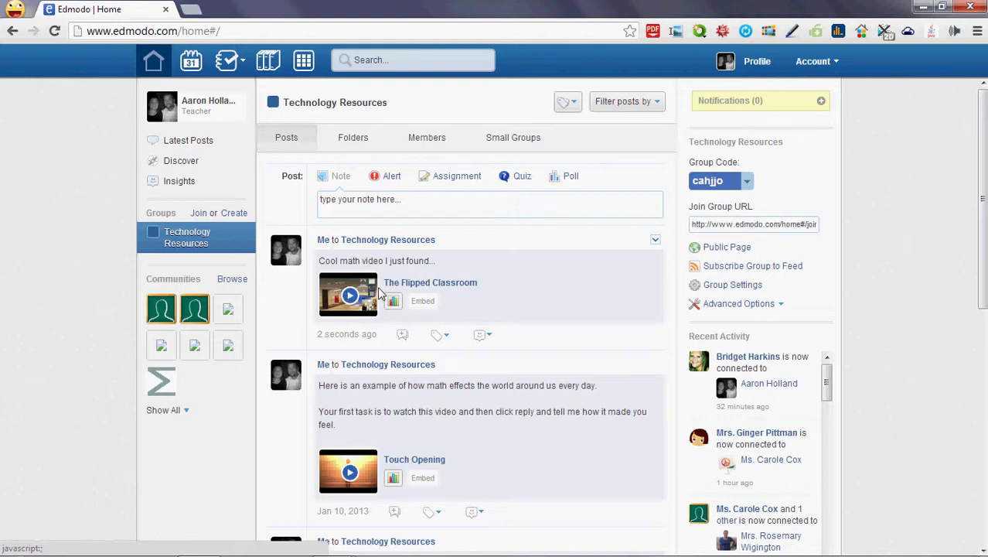
Play and close the posted Flipped Classroom video, then open the empty Library
{"action": "left_click", "coordinate": [362, 302]}
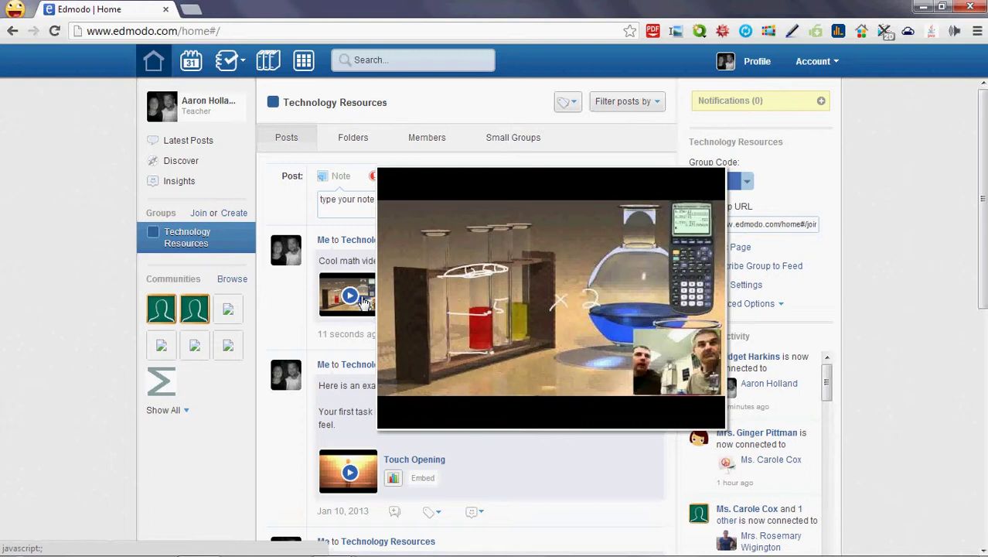
{"action": "left_click", "coordinate": [364, 302]}
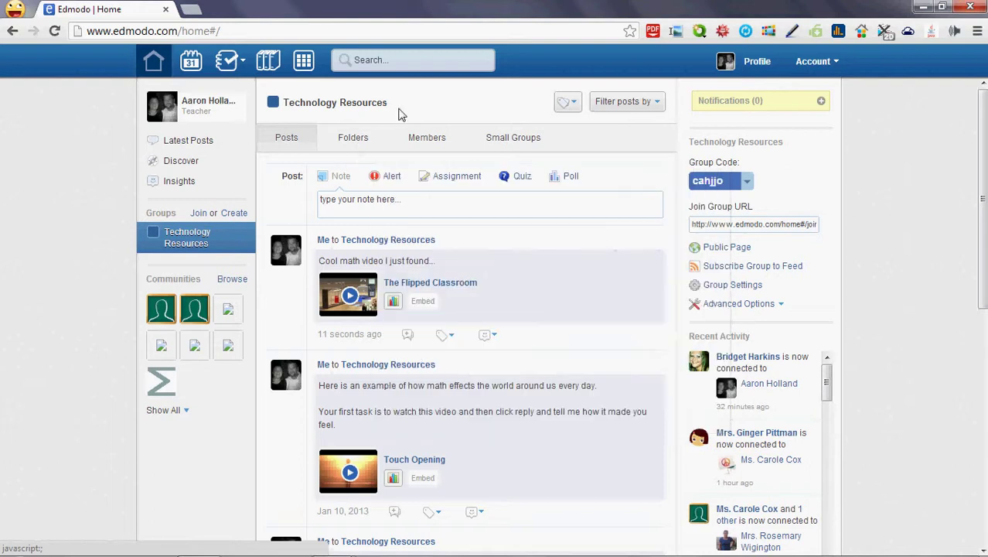
{"action": "left_click", "coordinate": [267, 62]}
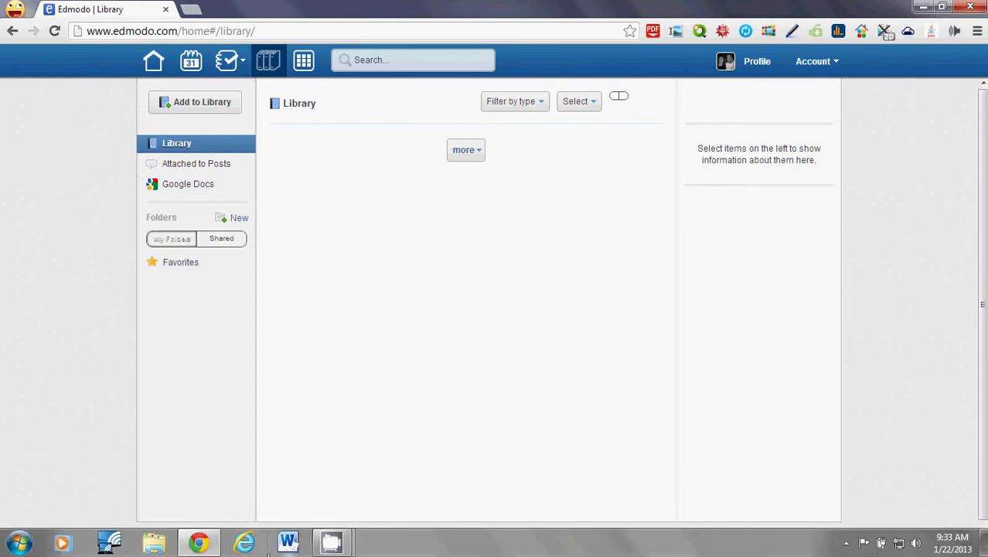
Switch to Internet Explorer and log in to Edmodo with the account username
{"action": "left_click", "coordinate": [244, 543]}
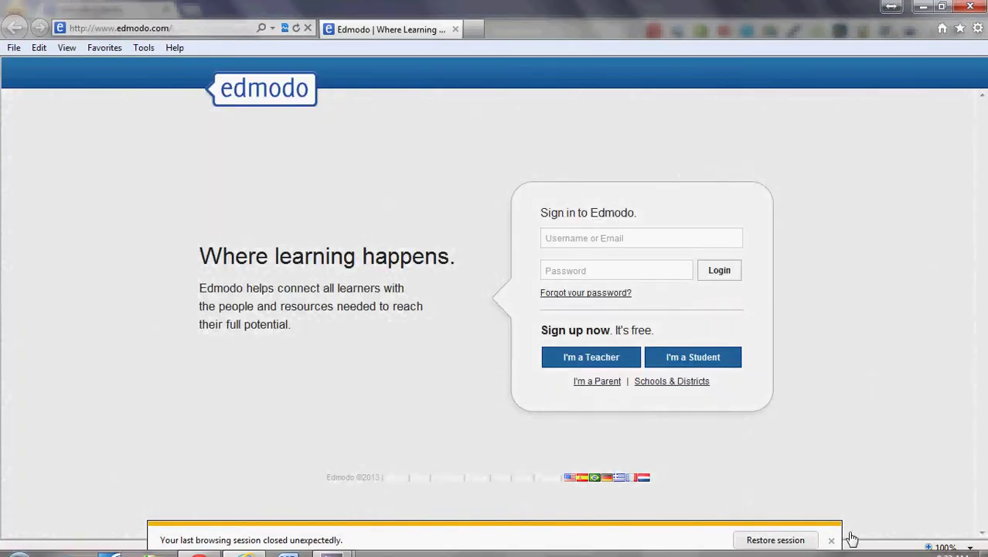
{"action": "left_click", "coordinate": [829, 534]}
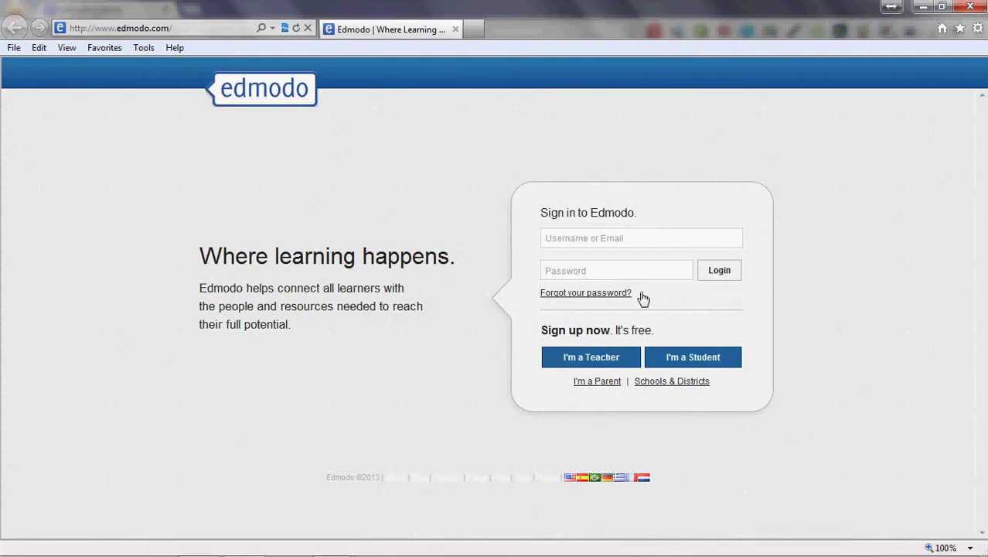
{"action": "left_click", "coordinate": [613, 246]}
{"action": "left_click", "coordinate": [613, 247]}
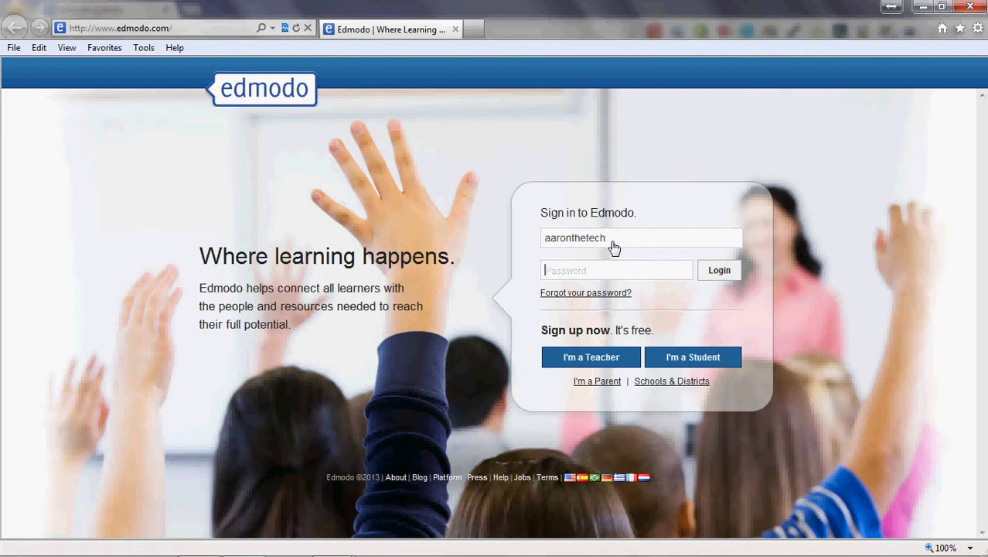
{"action": "type", "text": "••"}
{"action": "key", "text": "Return"}
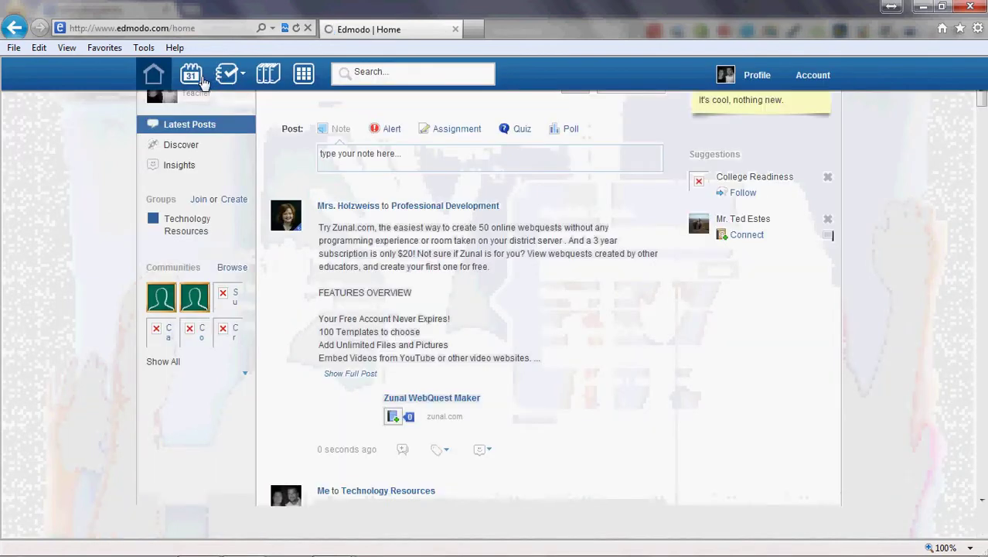
Check that The Flipped Classroom is among the Library's eight Attached to Posts items, then return Home
{"action": "left_click", "coordinate": [274, 78]}
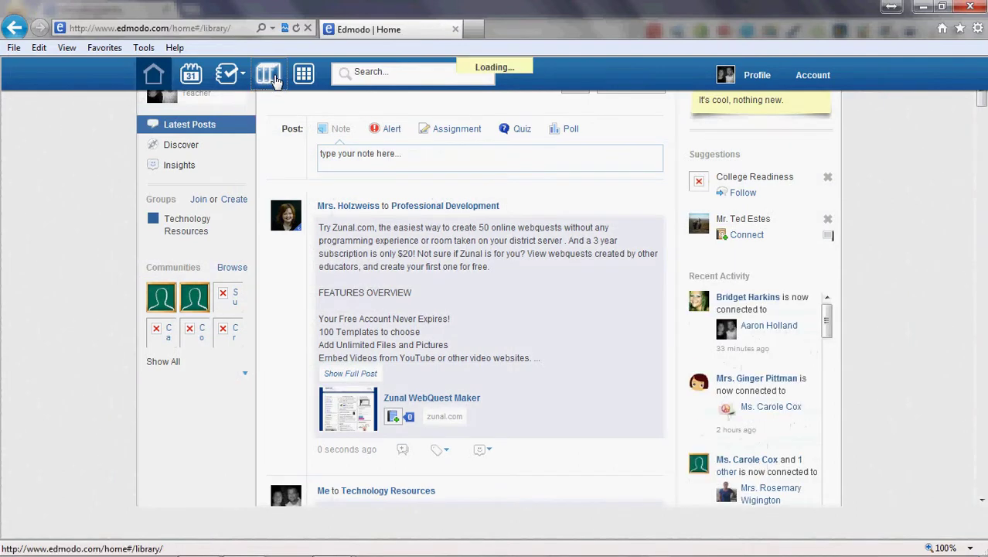
{"action": "left_click", "coordinate": [192, 158]}
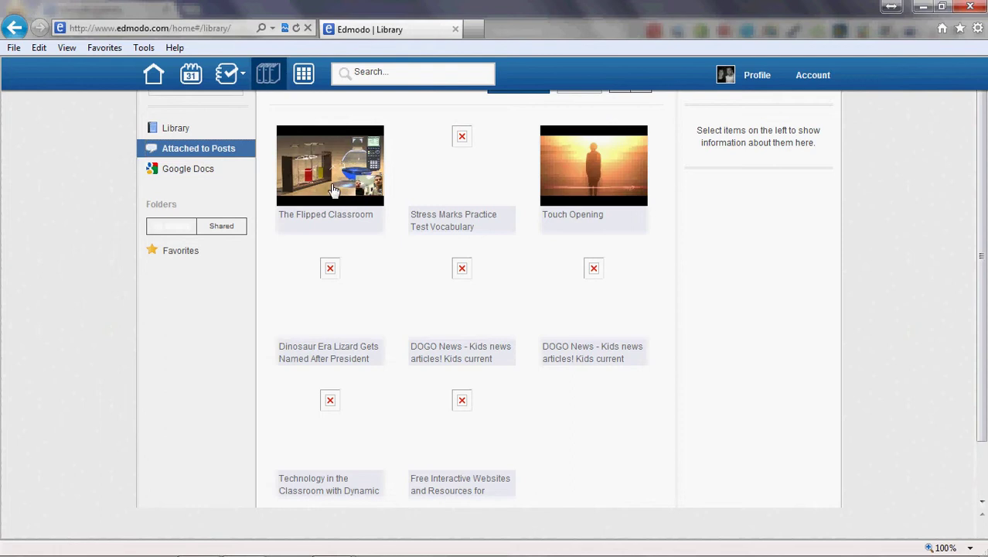
{"action": "scroll", "coordinate": [332, 190], "scroll_direction": "down", "scroll_amount": 2}
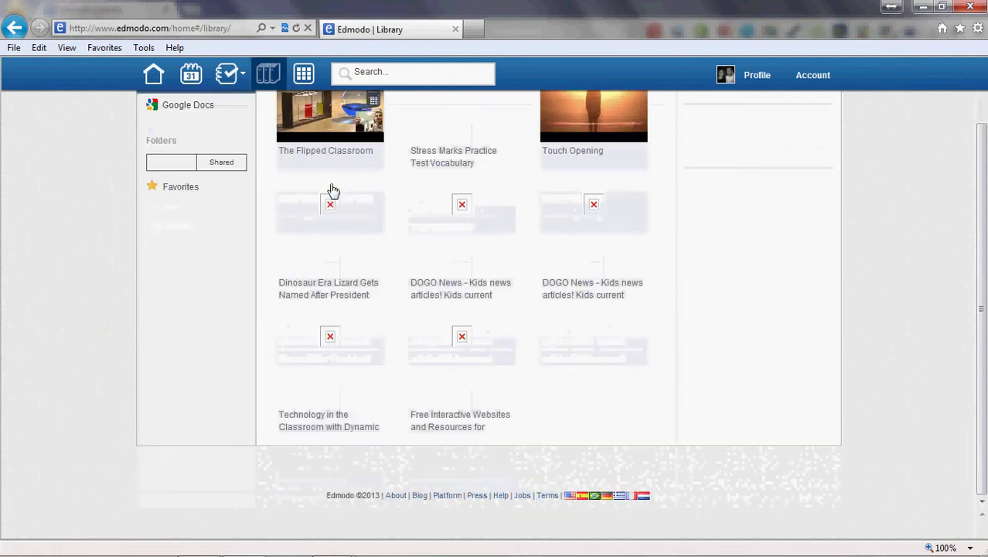
{"action": "scroll", "coordinate": [332, 190], "scroll_direction": "up", "scroll_amount": 2}
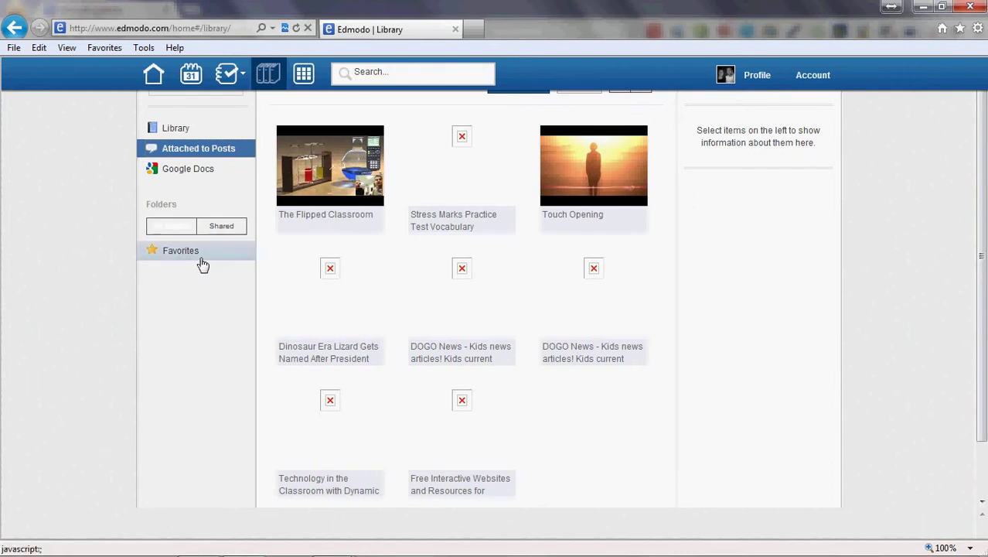
{"action": "left_click", "coordinate": [152, 75]}
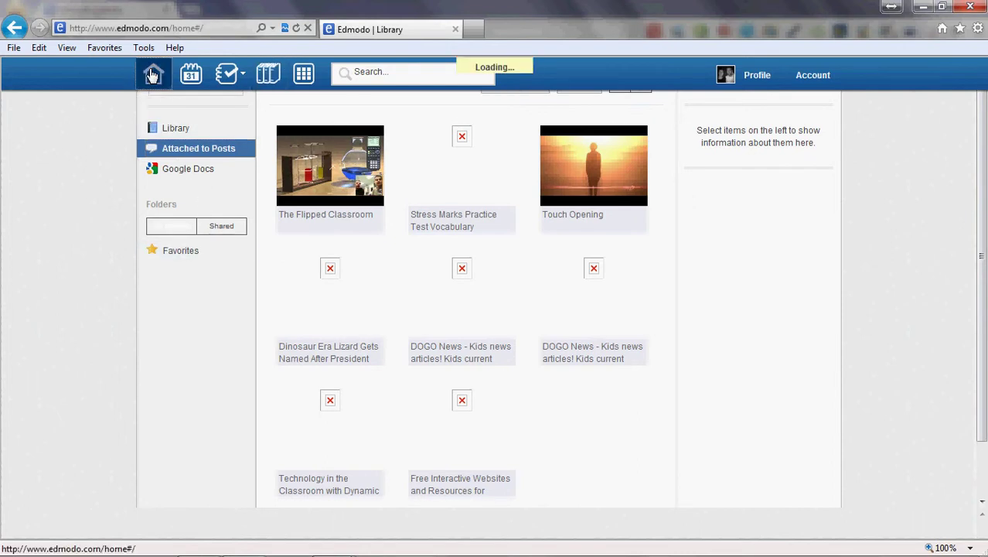